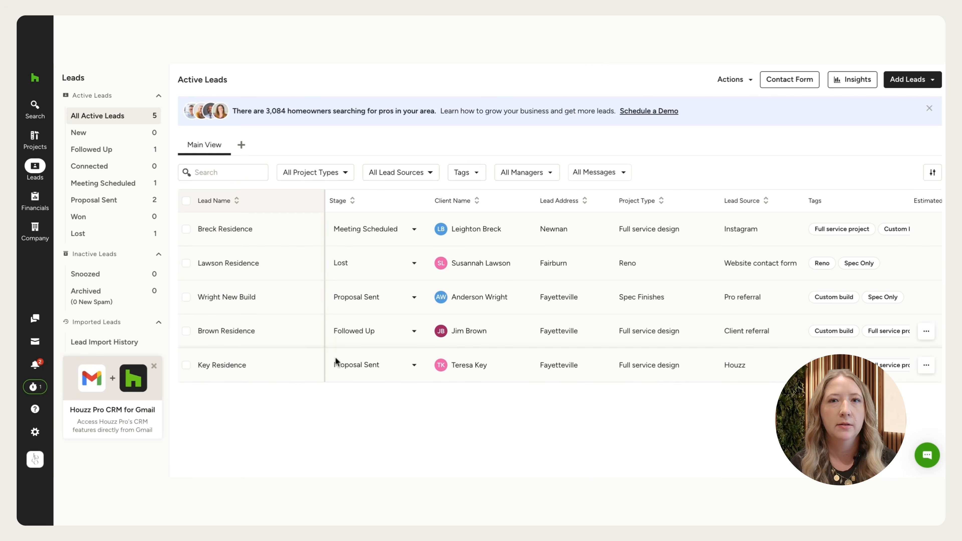
# Step: Review the Breck Residence lead's notes and convert it to a project with expected start date Jul 24, 2026 and estimated revenue 12500
pyautogui.click(296, 228)
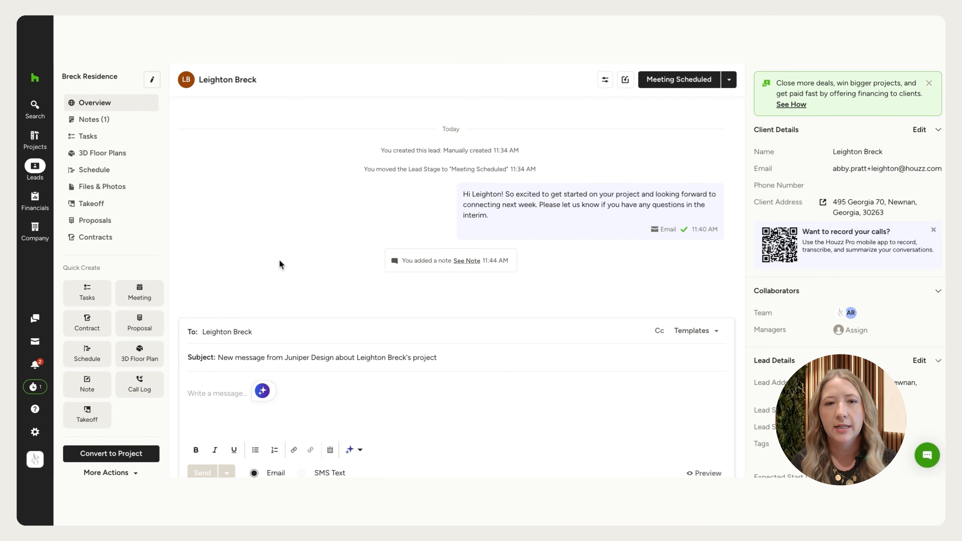
pyautogui.click(110, 124)
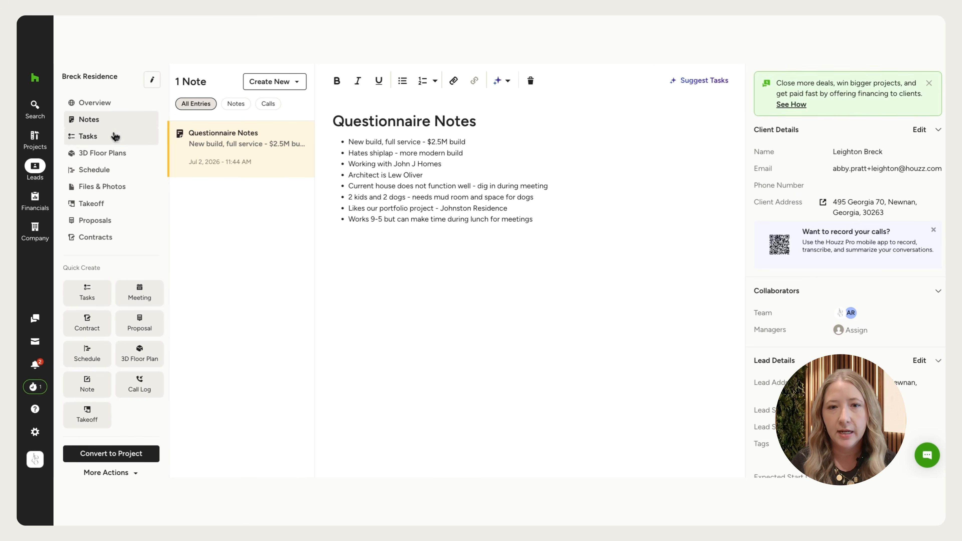
pyautogui.click(138, 457)
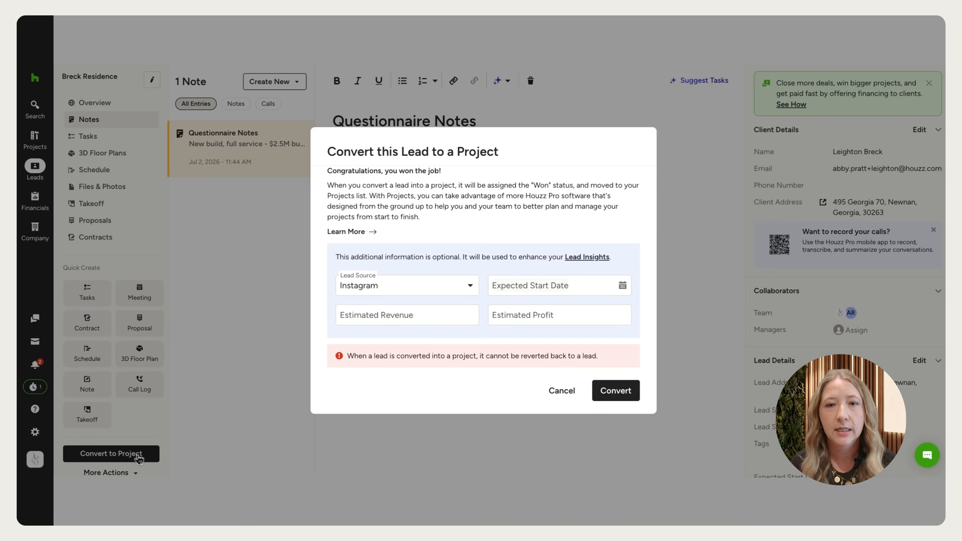
pyautogui.click(540, 278)
pyautogui.click(584, 379)
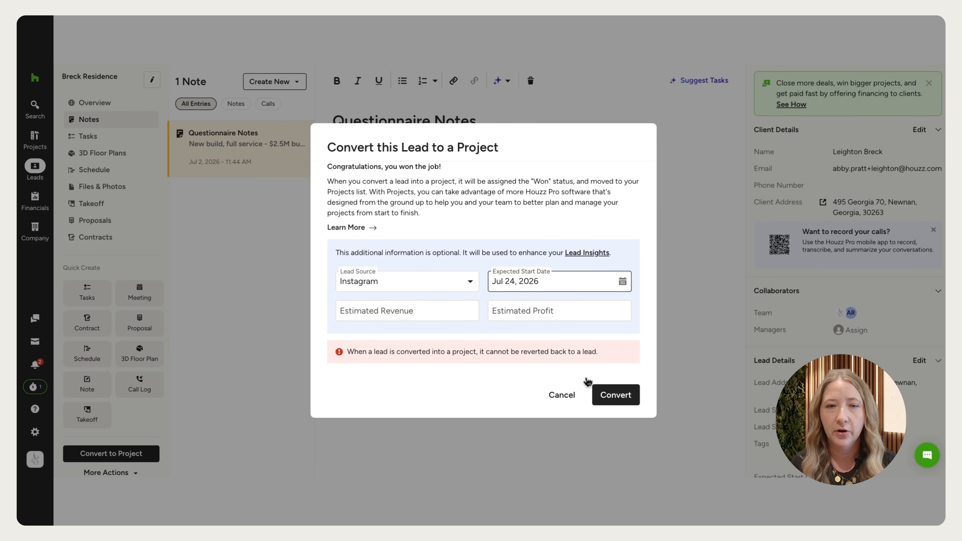
pyautogui.click(459, 309)
pyautogui.write('25000')
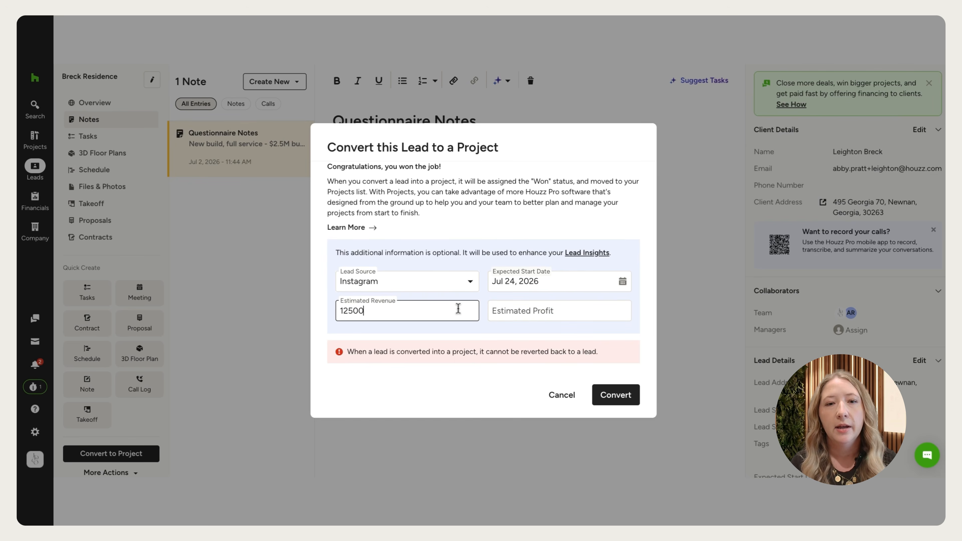
pyautogui.click(614, 395)
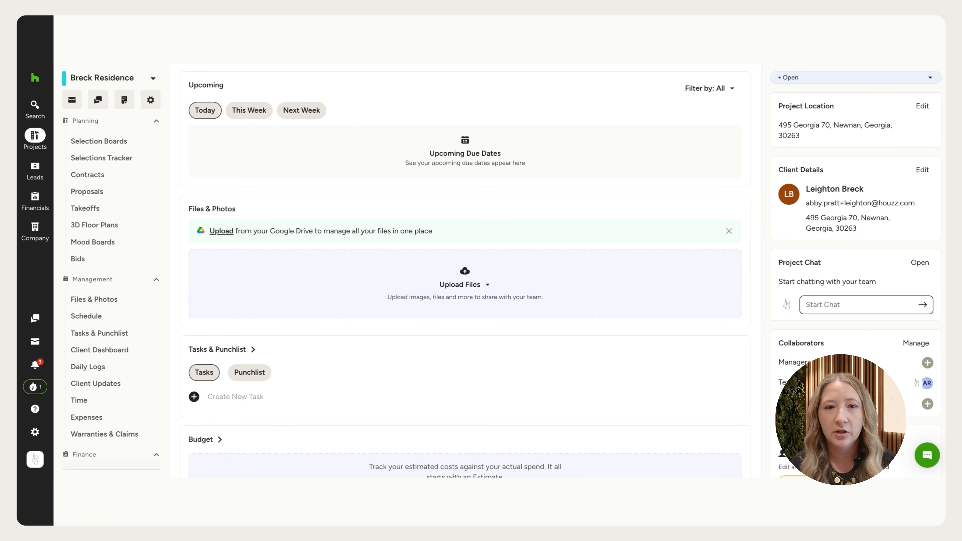
# Step: Try to create a new project named Jones Residence
pyautogui.moveTo(37, 136)
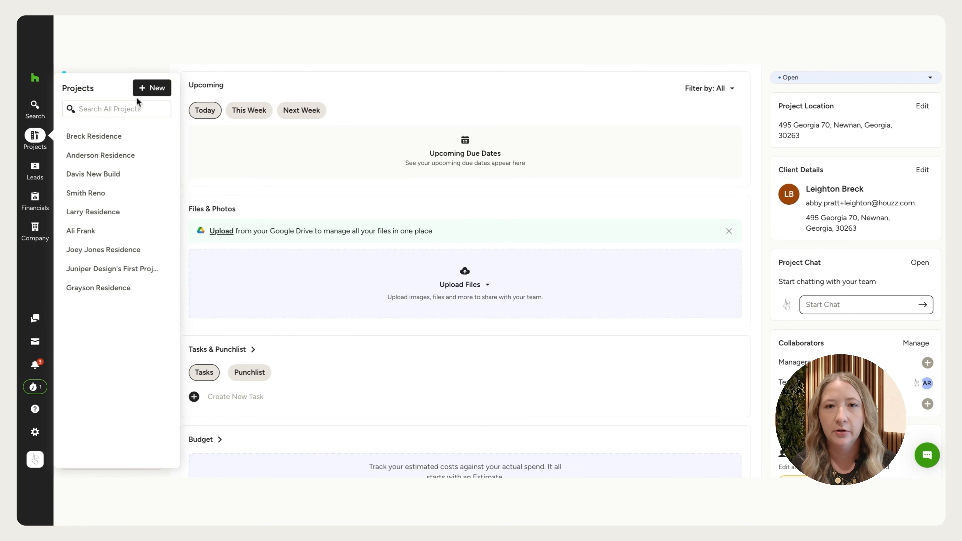
pyautogui.click(149, 88)
pyautogui.write('Jones Residence')
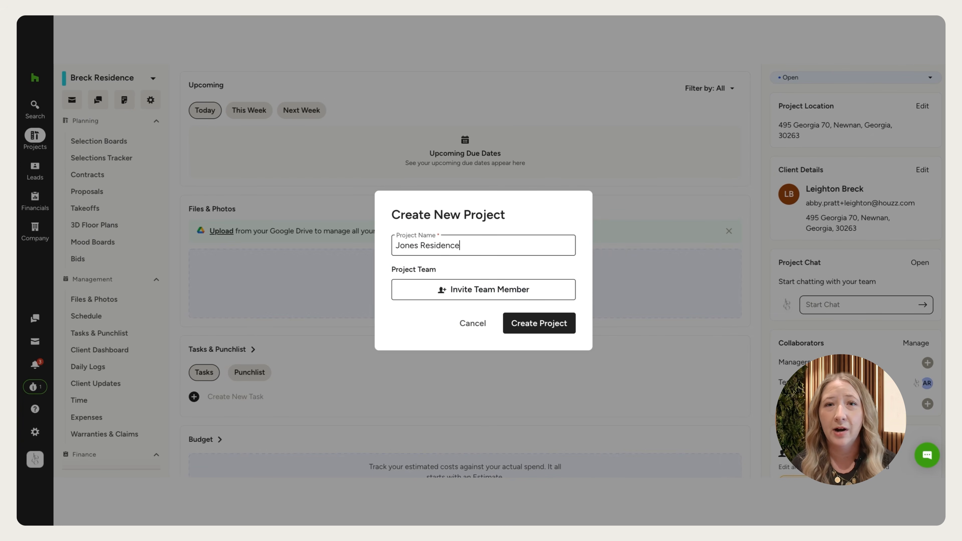
pyautogui.click(559, 330)
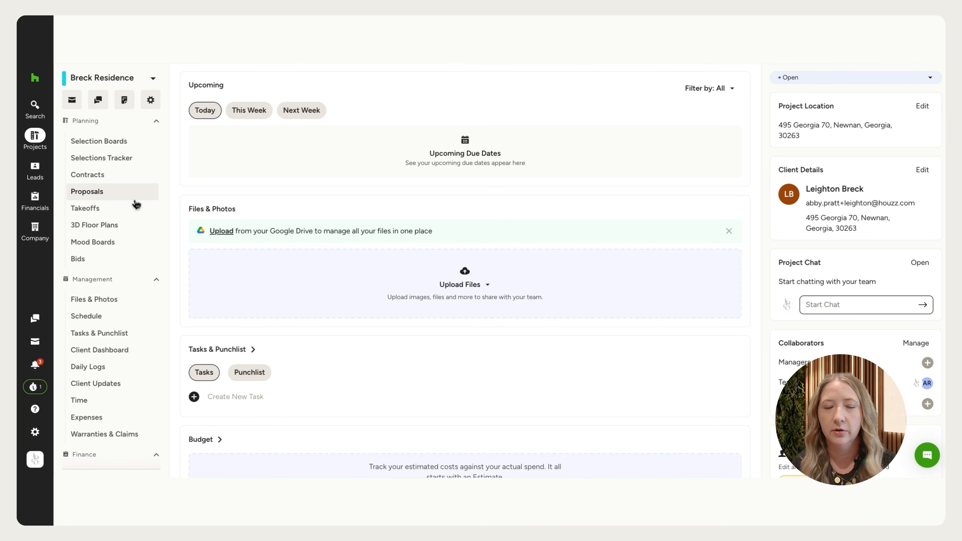
# Step: Create a new mood board in the Breck Residence project for a new room named Kitchen
pyautogui.scroll(-3, 139, 286)
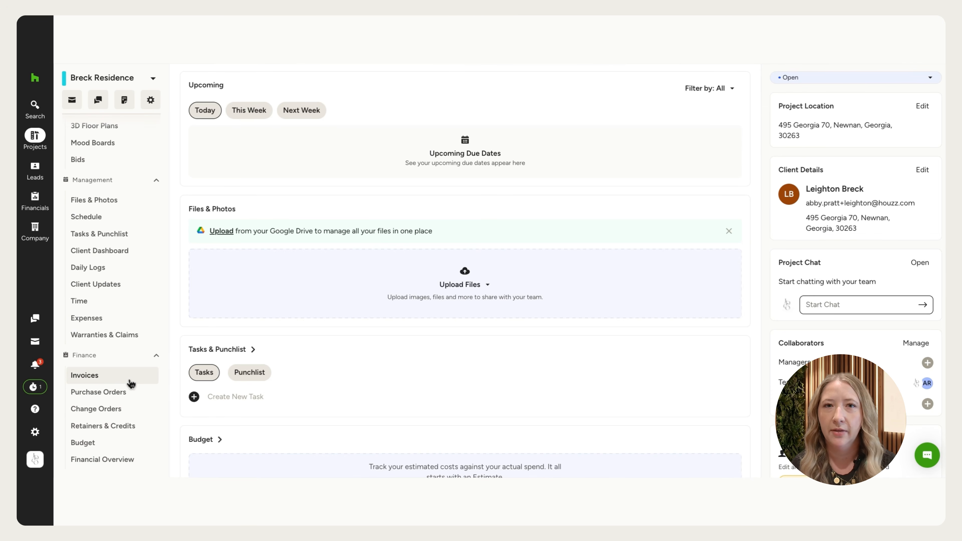
pyautogui.scroll(3, 155, 370)
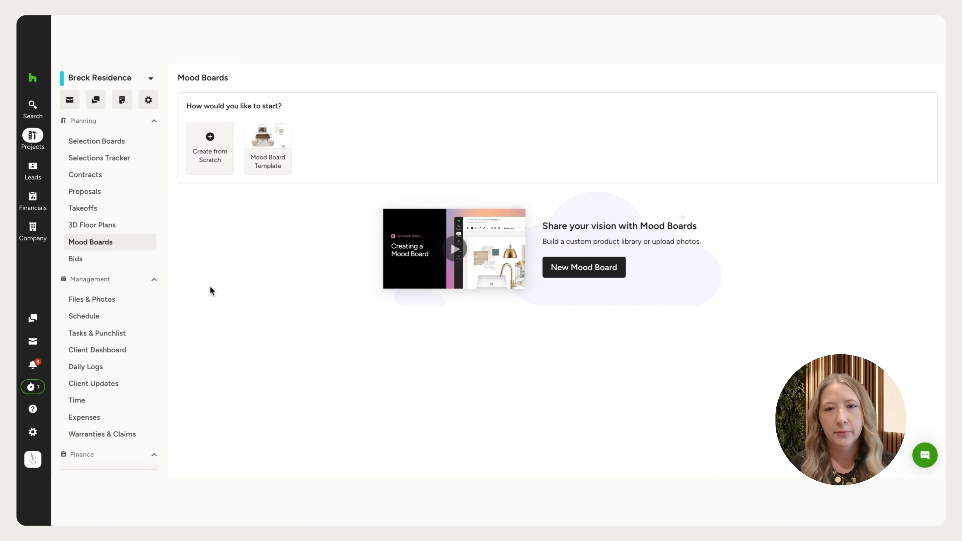
pyautogui.click(586, 269)
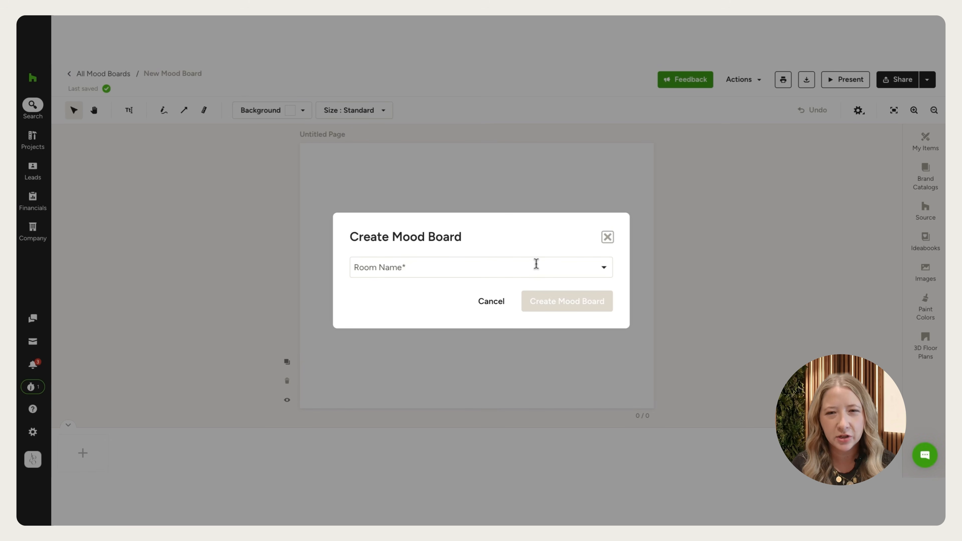
pyautogui.click(536, 263)
pyautogui.write('Kitchen')
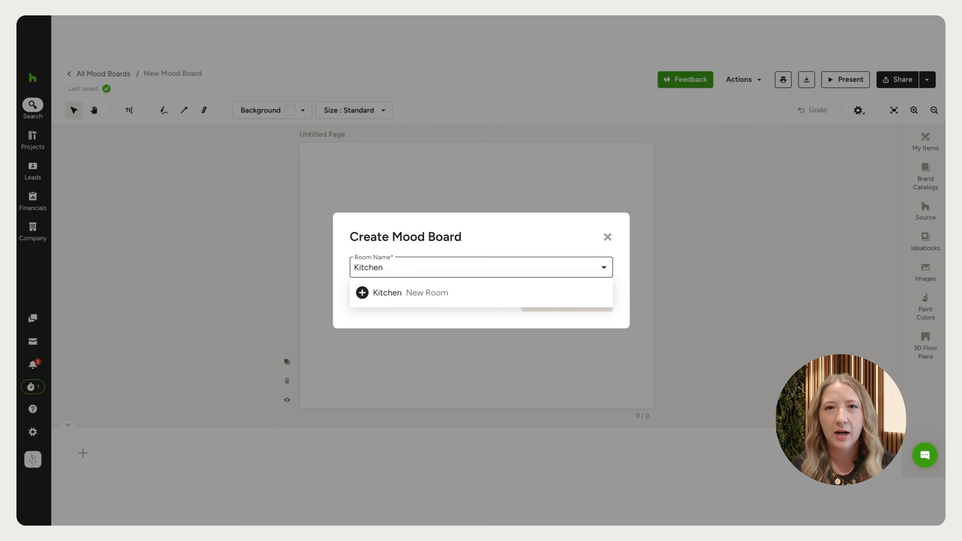
pyautogui.click(388, 292)
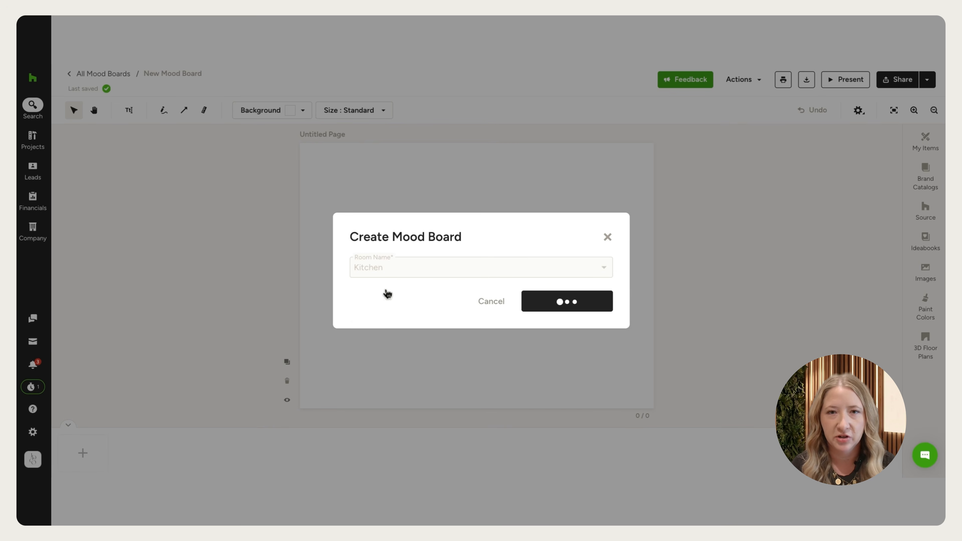
pyautogui.click(557, 301)
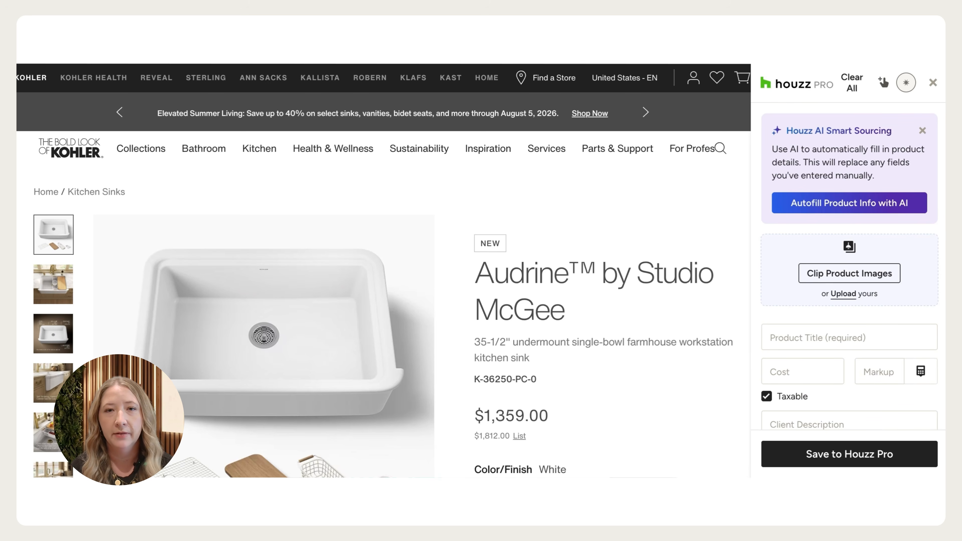
# Step: Autofill the Kohler Audrine sink's product information with AI and clip three of its images from the product page
pyautogui.click(882, 204)
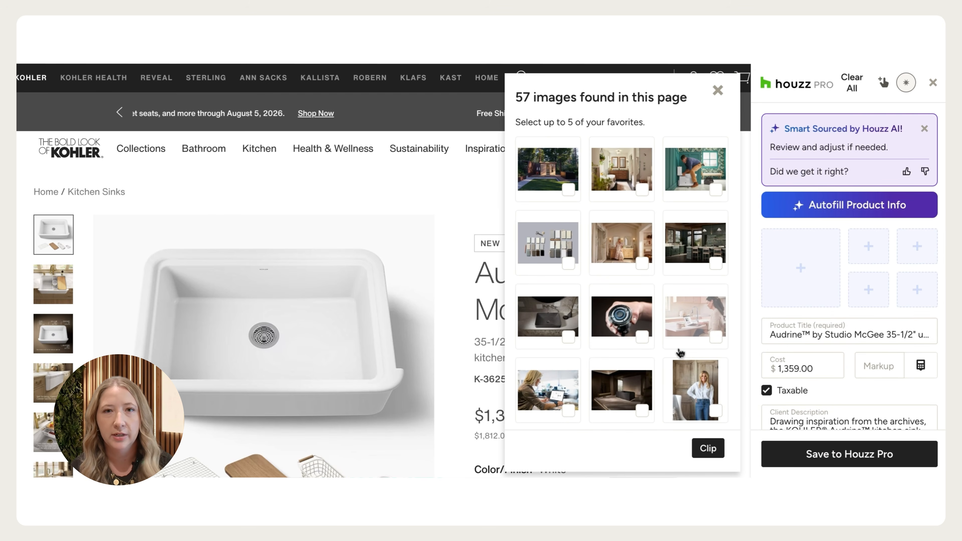
pyautogui.scroll(-5, 681, 353)
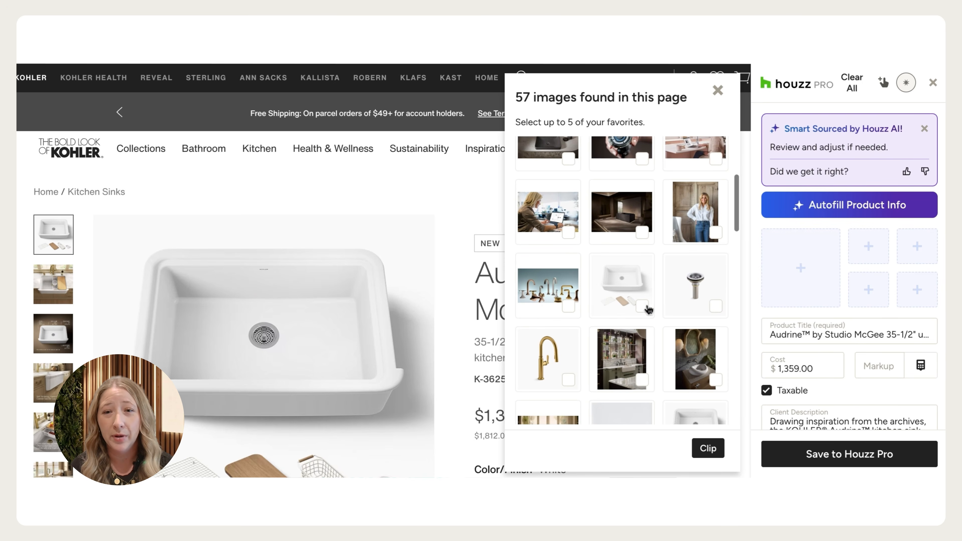
pyautogui.click(648, 310)
pyautogui.scroll(-3, 649, 310)
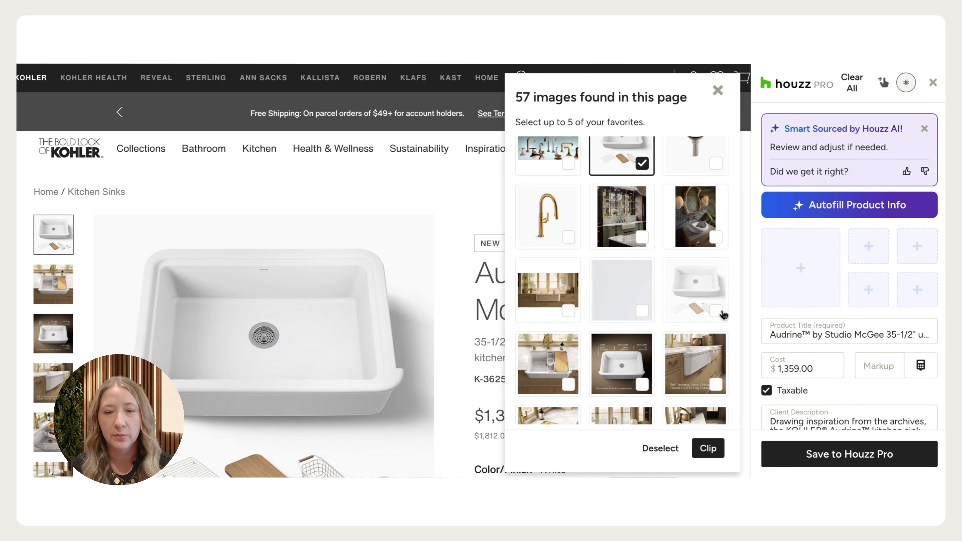
pyautogui.click(721, 312)
pyautogui.scroll(-3, 719, 303)
pyautogui.click(716, 273)
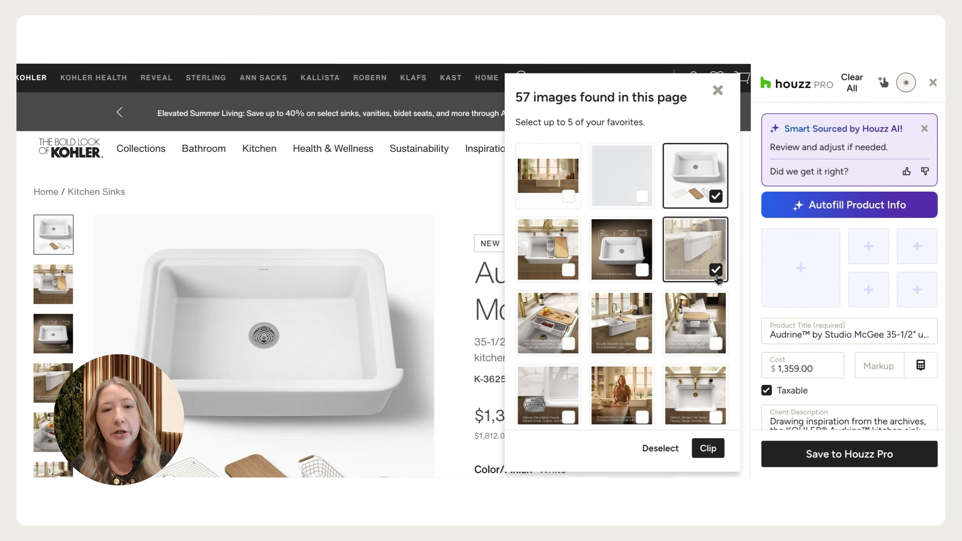
pyautogui.click(712, 449)
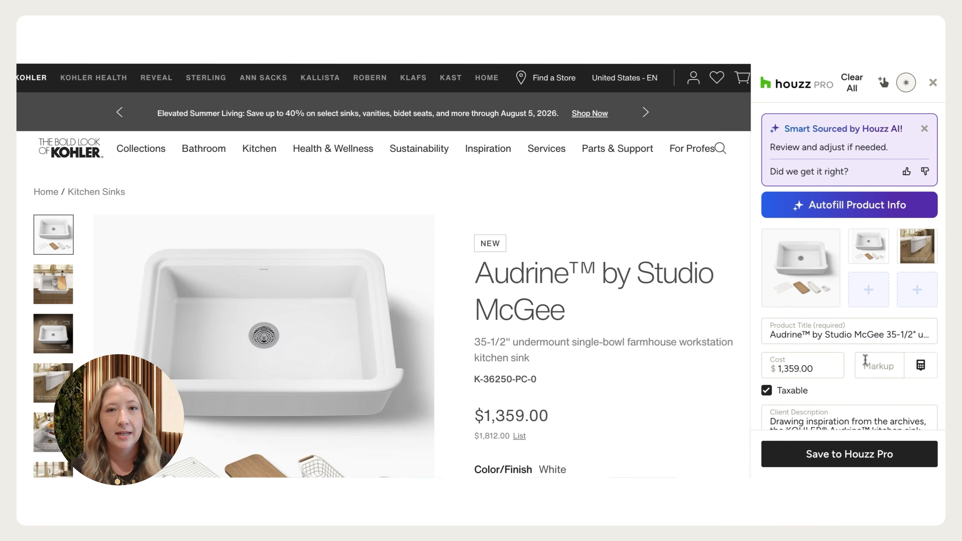
# Step: Set the sink's markup to 20% and its category to Kitchen Sink
pyautogui.click(865, 361)
pyautogui.write('2')
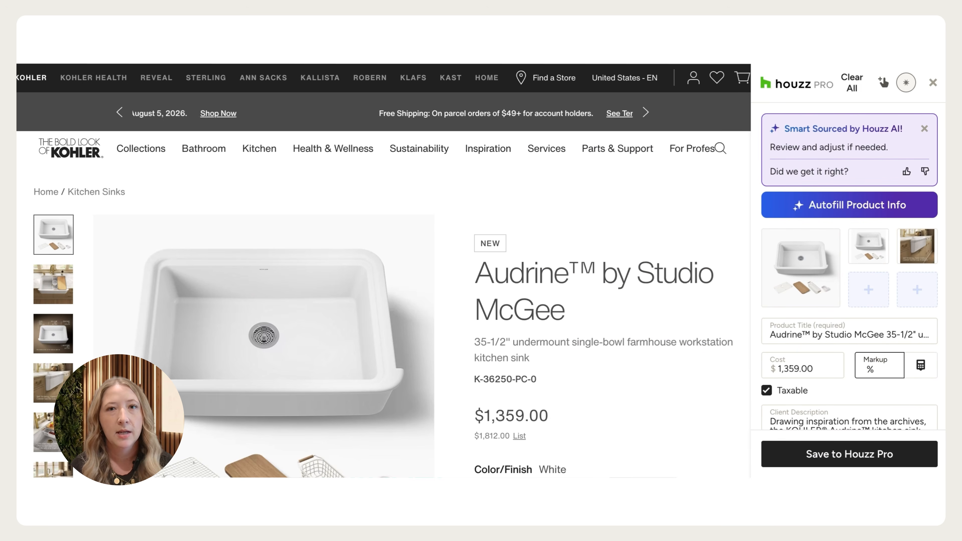
pyautogui.write('0')
pyautogui.scroll(-6, 865, 292)
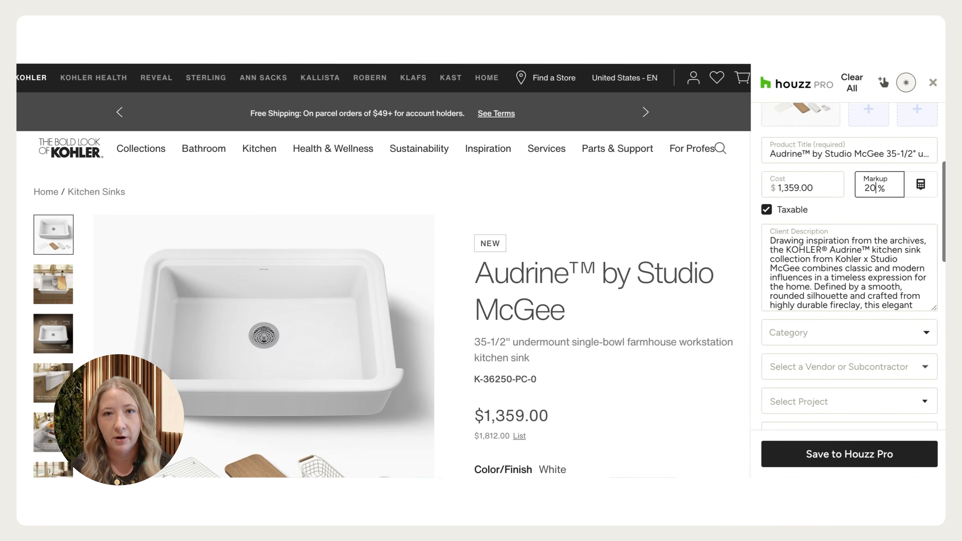
pyautogui.click(862, 274)
pyautogui.write('Kitchen')
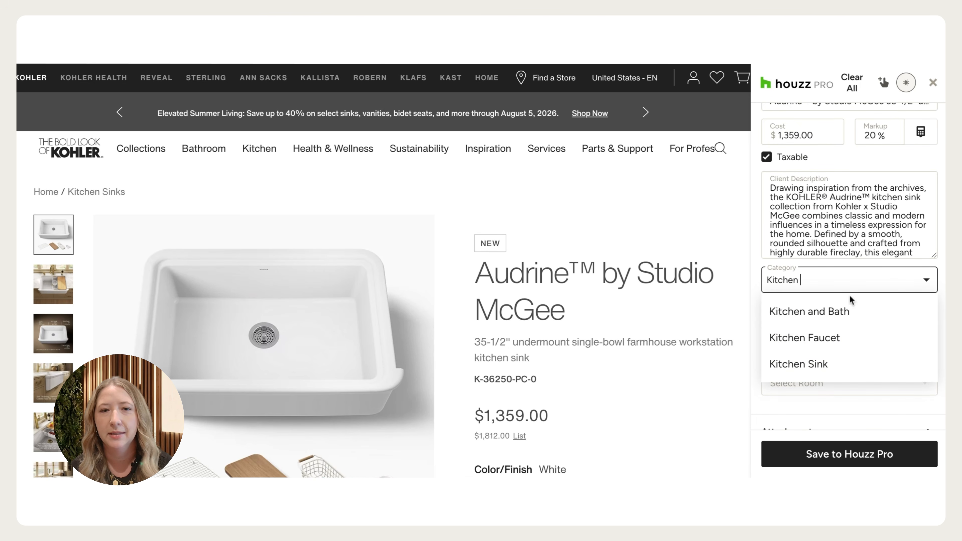
pyautogui.click(821, 363)
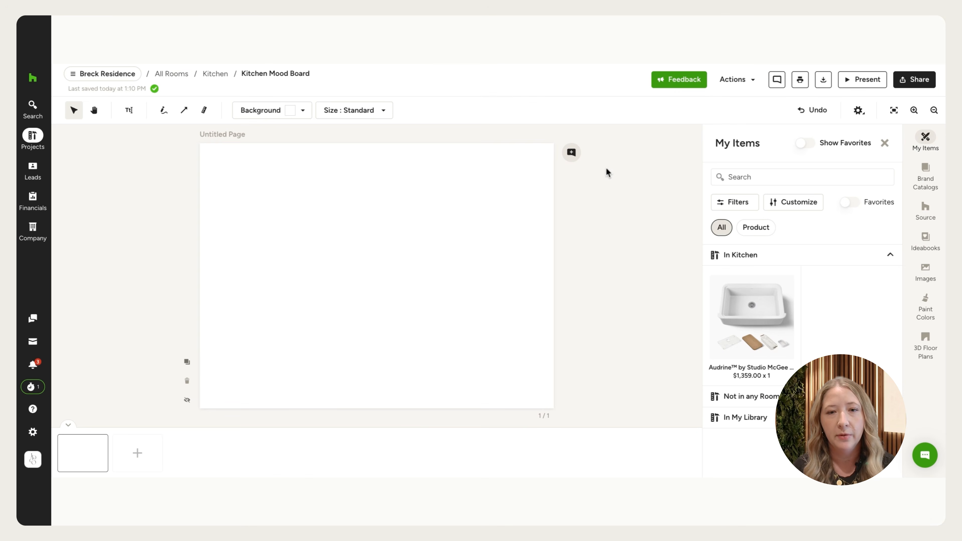
# Step: Add the clipped Audrine sink from the Kitchen items to the mood board
pyautogui.moveTo(755, 325)
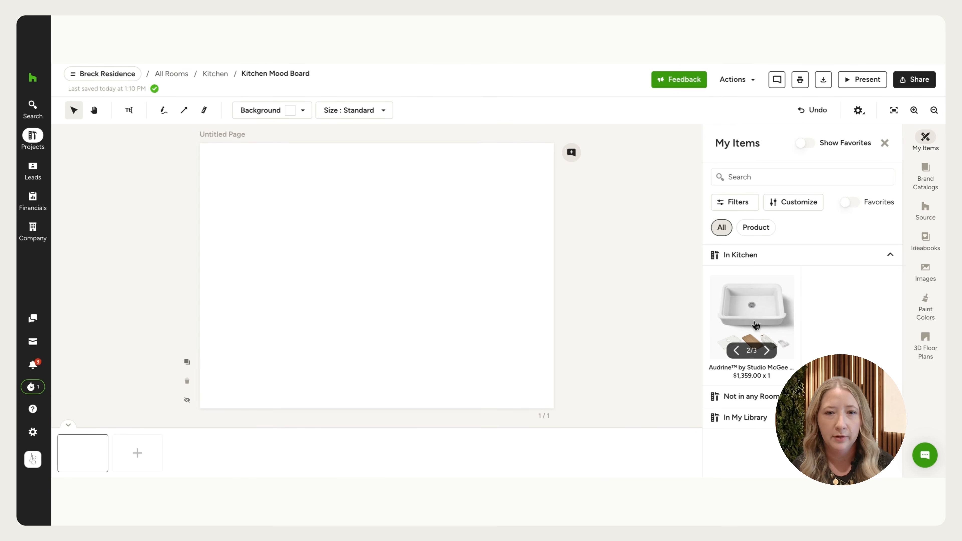
pyautogui.click(755, 325)
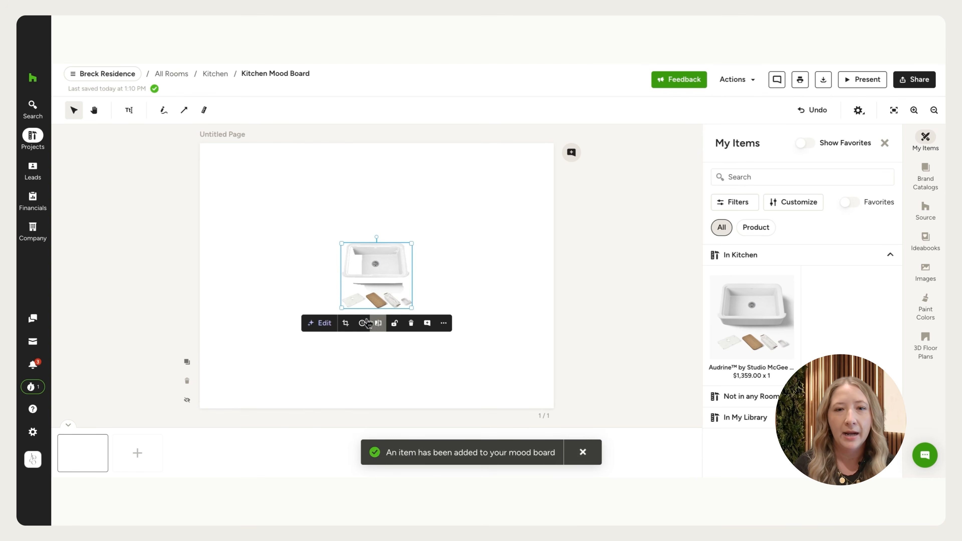
# Step: Remove the sink image's background and accessories using AI Powered removal, and enlarge the image on the mood board
pyautogui.click(377, 324)
pyautogui.click(288, 174)
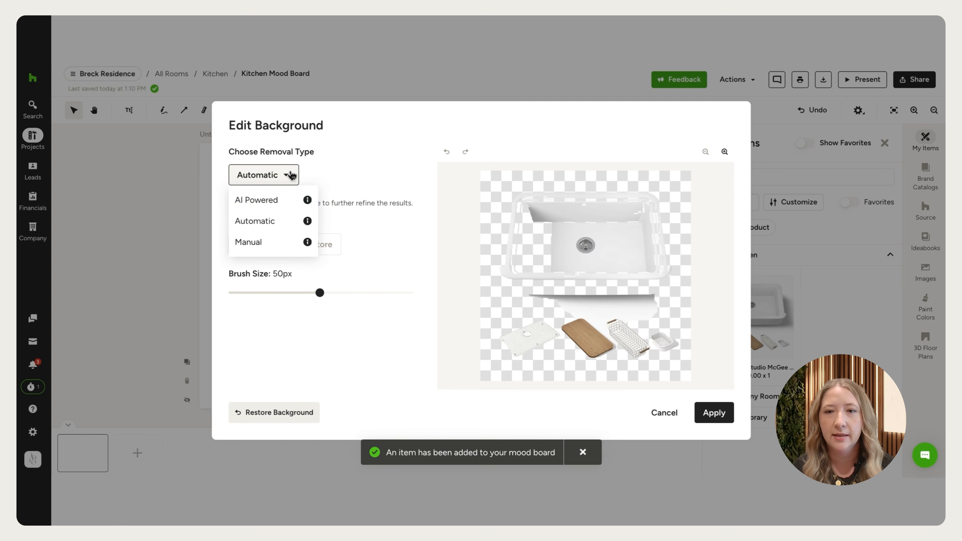
pyautogui.click(287, 205)
pyautogui.moveTo(558, 322)
pyautogui.mouseDown()
pyautogui.moveTo(569, 333)
pyautogui.moveTo(669, 351)
pyautogui.moveTo(576, 330)
pyautogui.moveTo(635, 325)
pyautogui.moveTo(584, 356)
pyautogui.mouseUp()
pyautogui.click(714, 413)
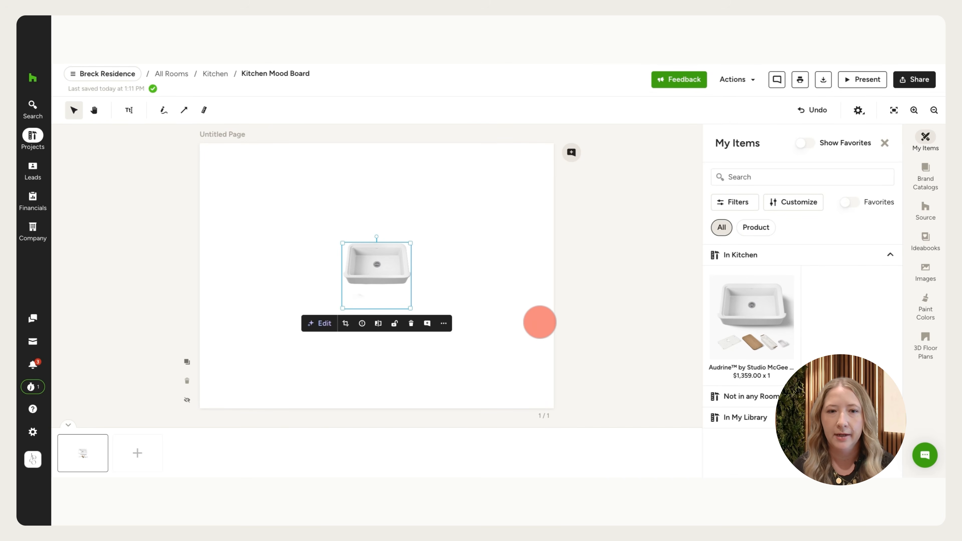
pyautogui.moveTo(411, 308); pyautogui.dragTo(443, 338)
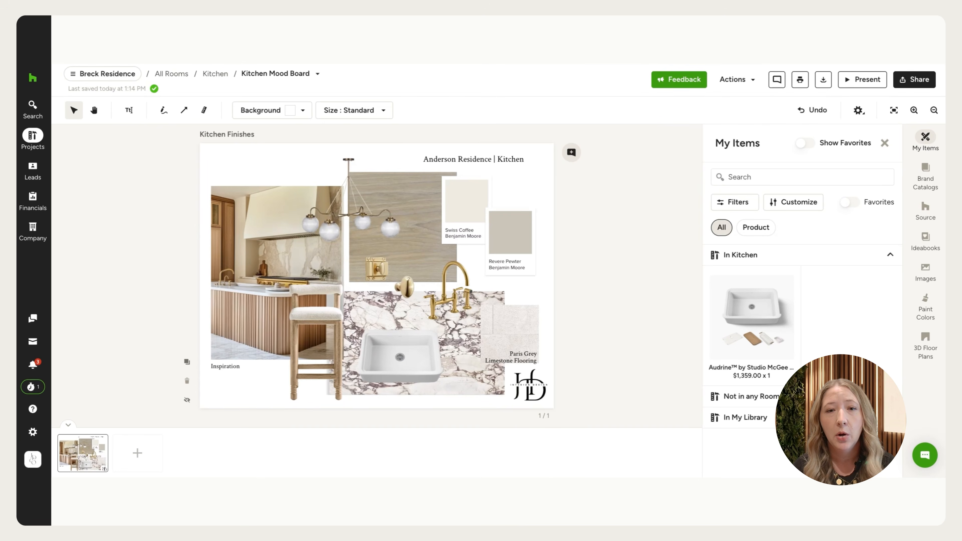
# Step: Review the Anderson Residence's Breakfast Nook board from its mood board through the furniture, dining chairs and textiles sections
pyautogui.click(114, 73)
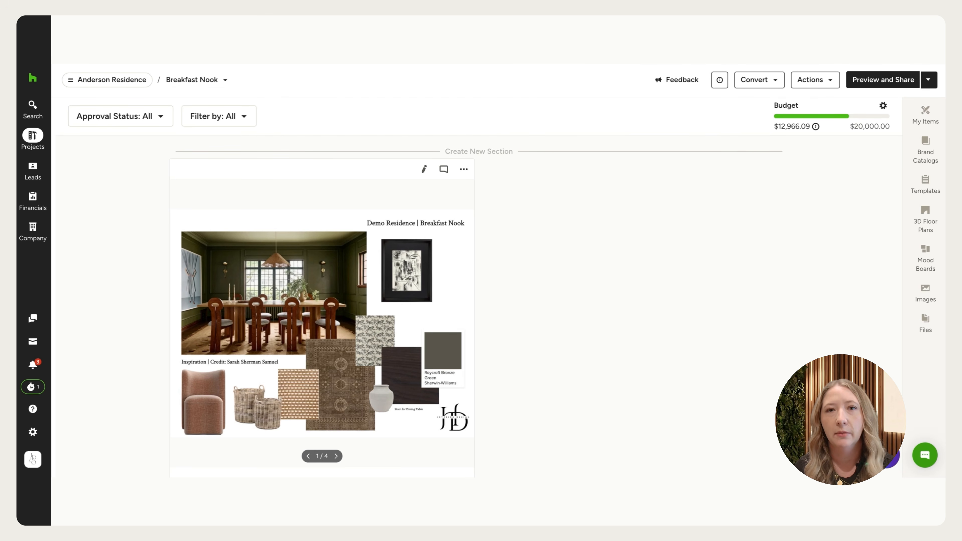
pyautogui.scroll(-5, 478, 307)
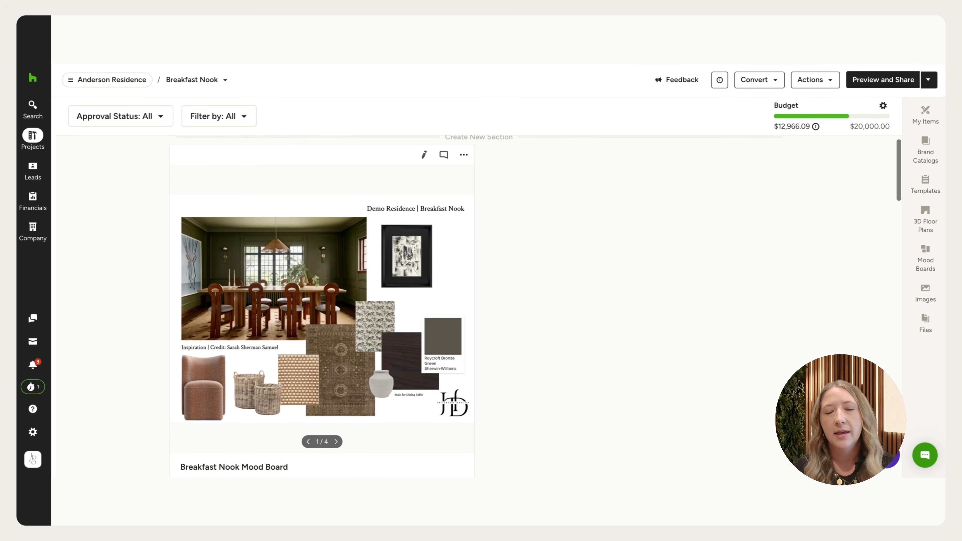
pyautogui.scroll(-4, 477, 307)
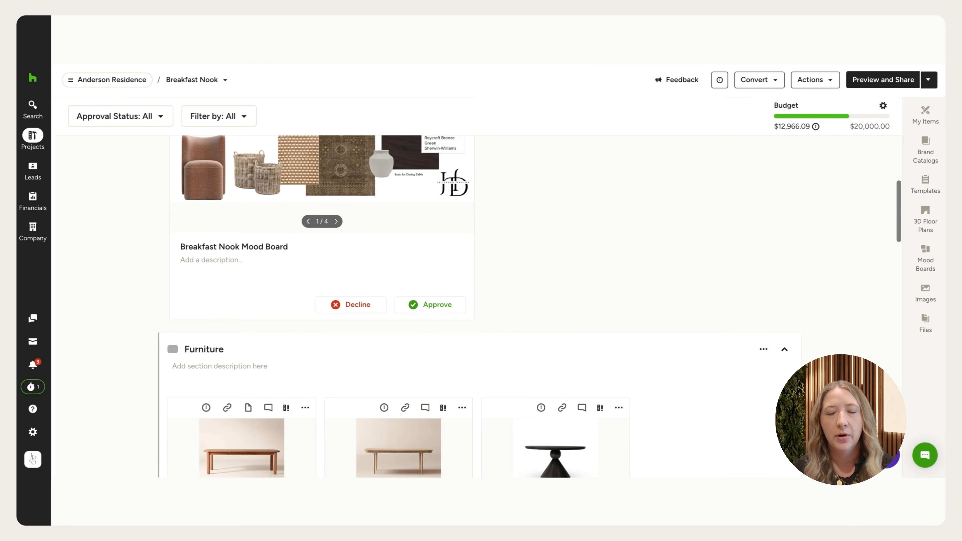
pyautogui.scroll(-5, 629, 303)
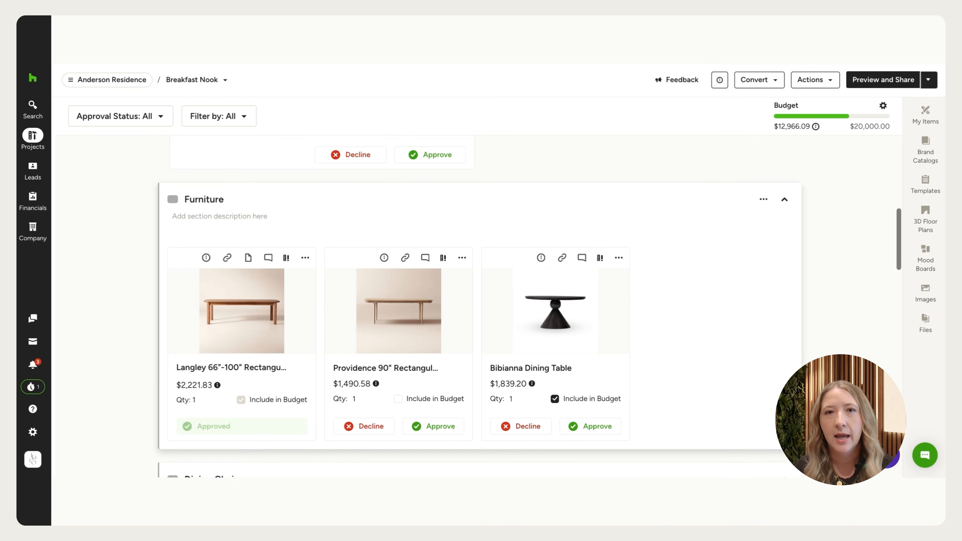
pyautogui.scroll(-7, 629, 303)
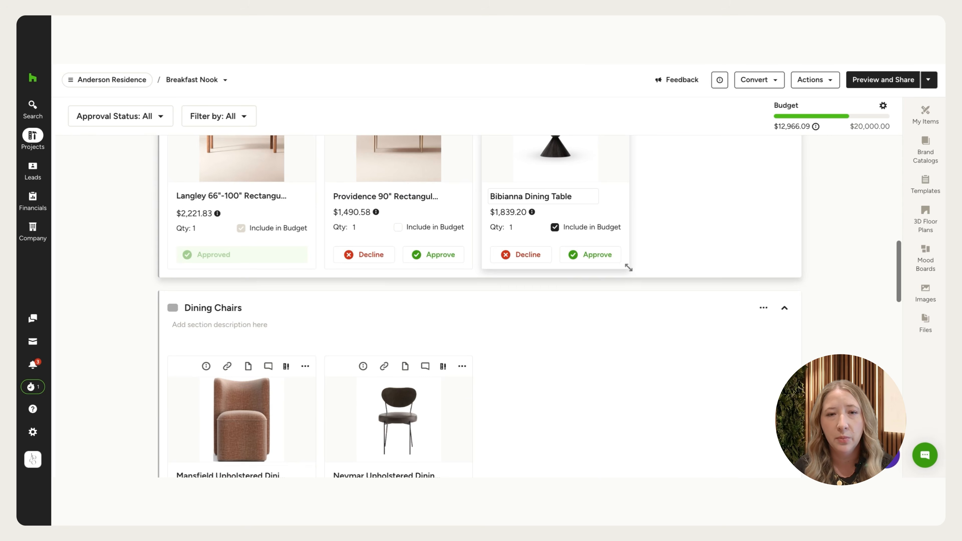
pyautogui.scroll(-5, 529, 307)
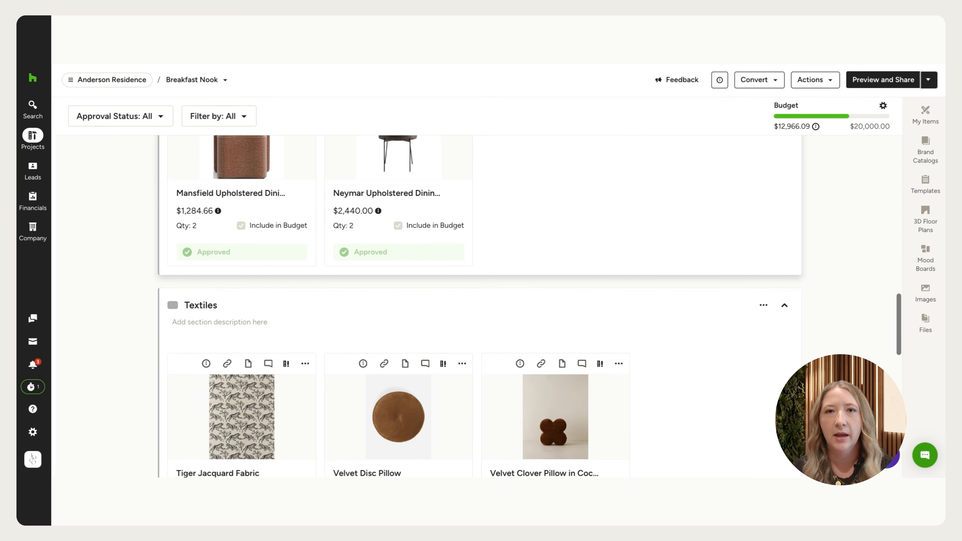
# Step: Continue reviewing the Anderson Residence's Breakfast Nook board through its Textiles section
pyautogui.scroll(-4, 629, 289)
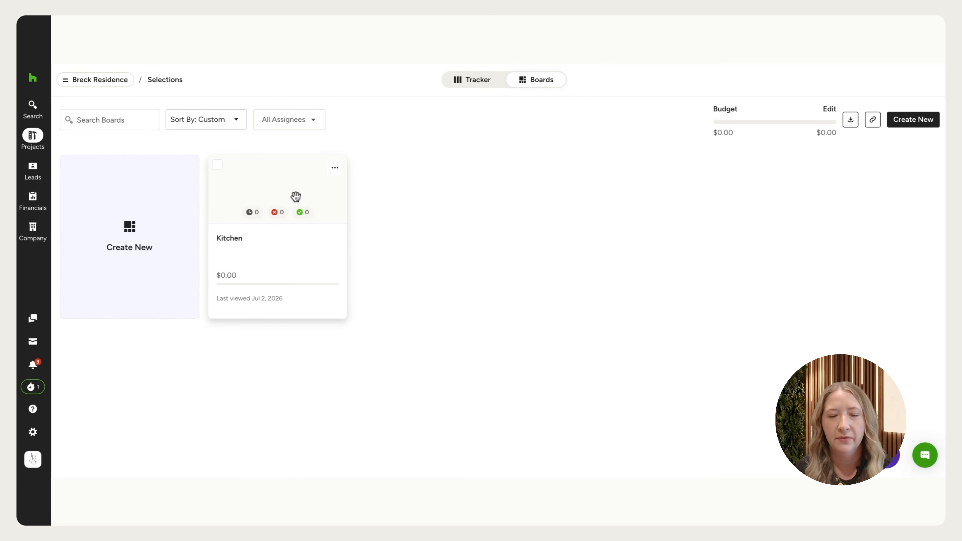
# Step: Open the Breck Residence's Kitchen selection board and add the Audrine sink to it from the saved Kitchen items
pyautogui.click(288, 190)
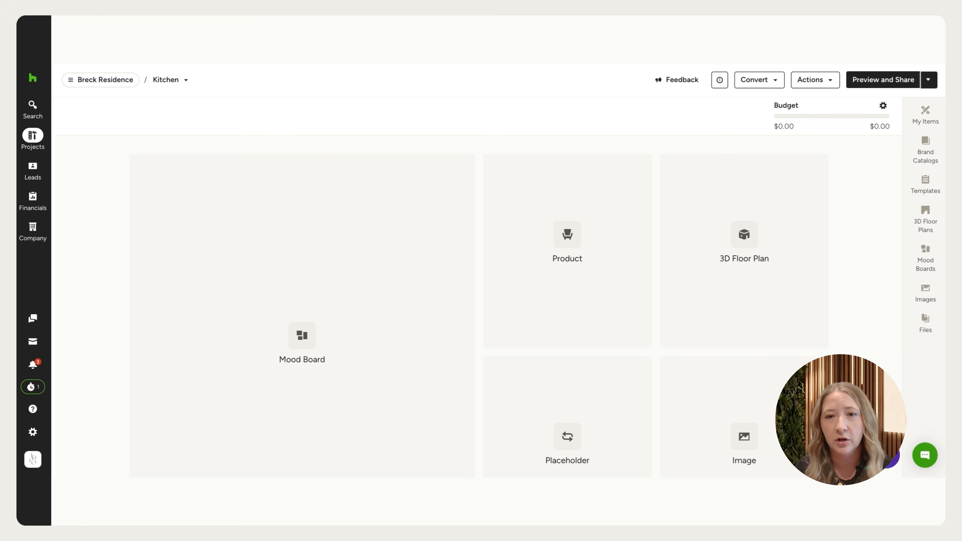
pyautogui.click(925, 122)
pyautogui.click(871, 216)
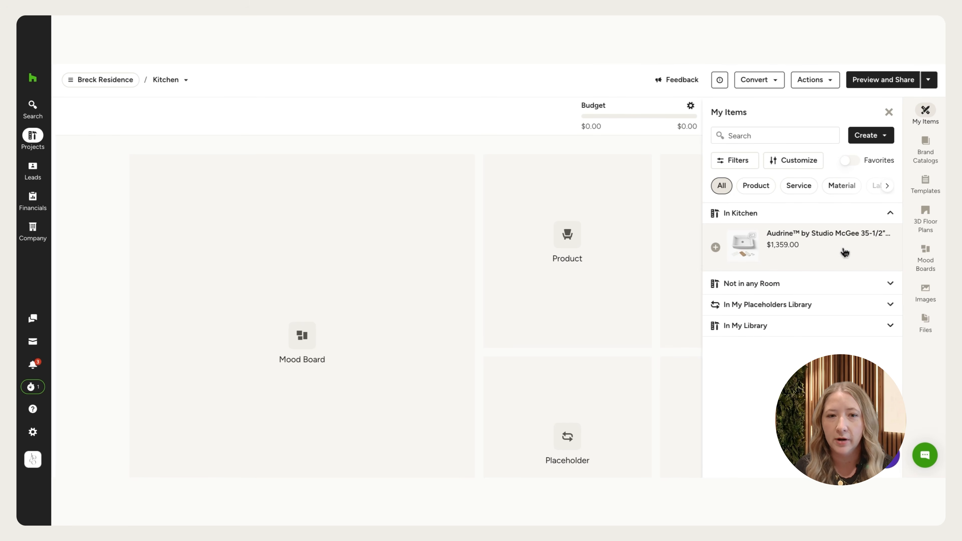
pyautogui.click(716, 247)
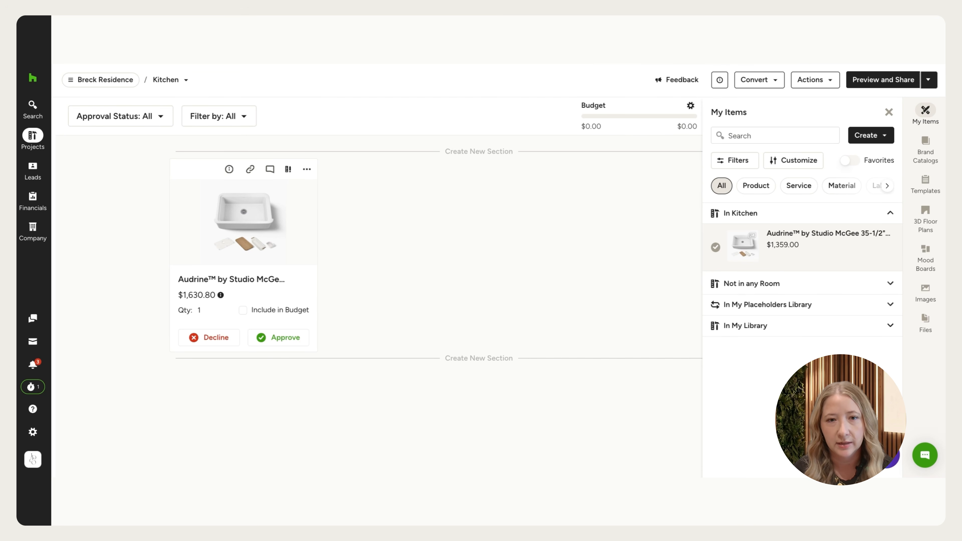
pyautogui.click(889, 112)
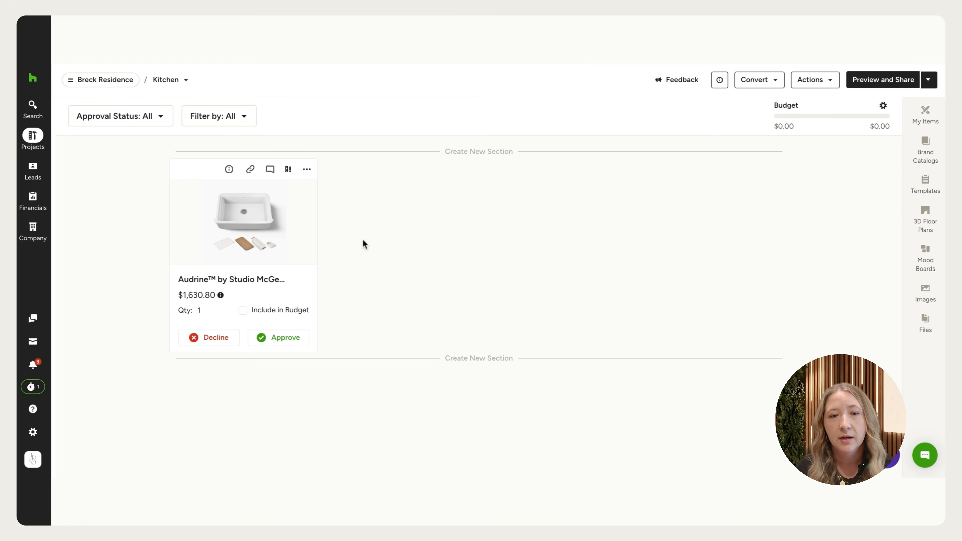
# Step: Import the Milking Stool Haute from its copied product link onto the Kitchen board, beside the Audrine sink
pyautogui.moveTo(323, 257)
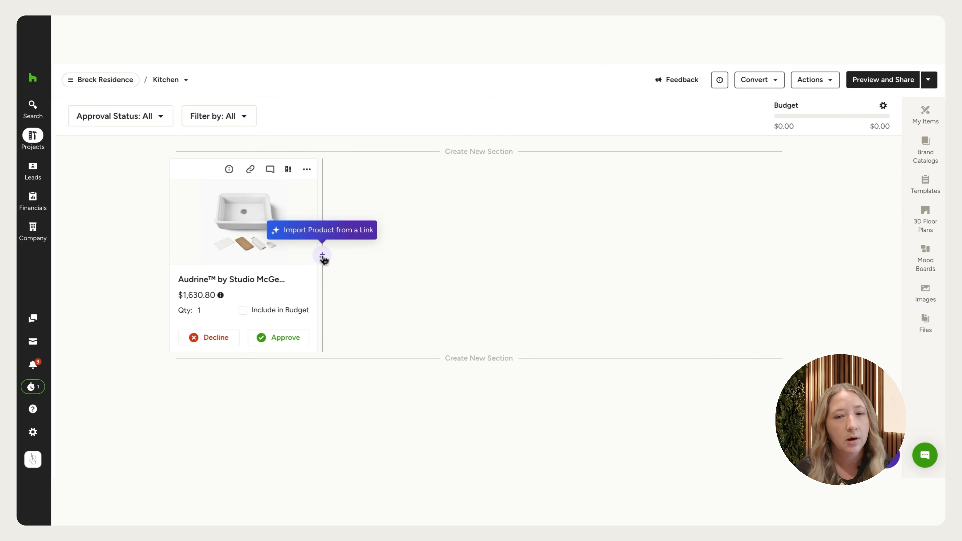
pyautogui.click(322, 256)
pyautogui.click(351, 278)
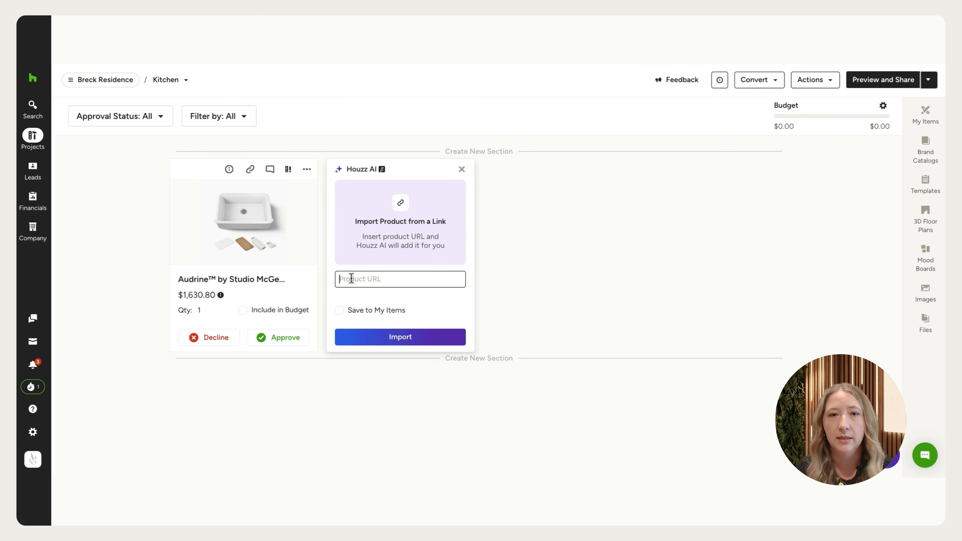
pyautogui.hotkey('ctrl', 'v')
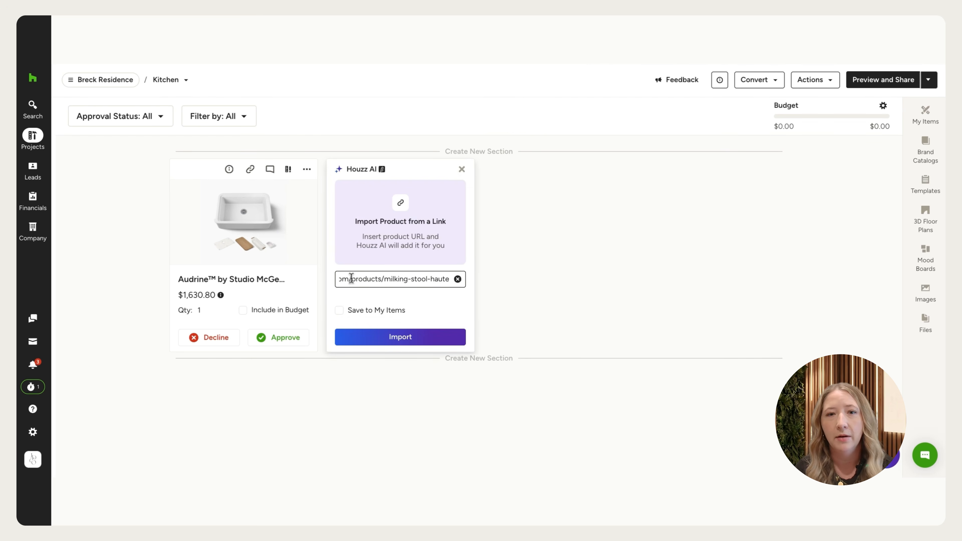
pyautogui.click(397, 339)
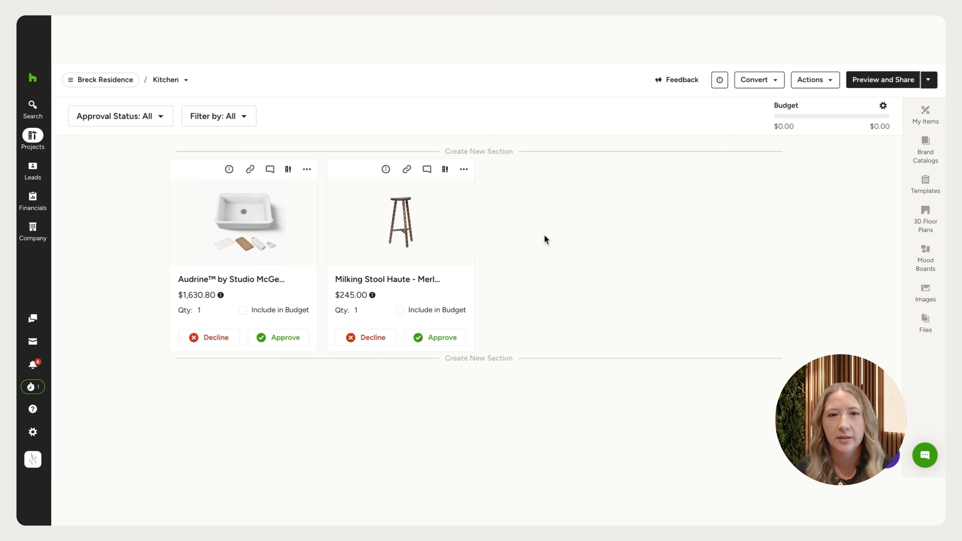
# Step: Create a section named Plumbing above the products and move the Audrine sink into it
pyautogui.click(493, 154)
pyautogui.click(206, 176)
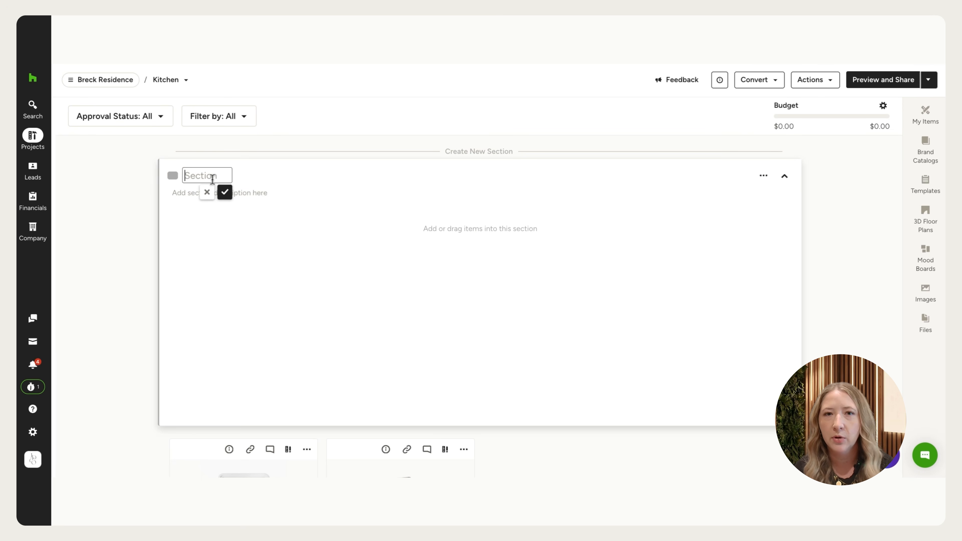
pyautogui.write('Plumbing')
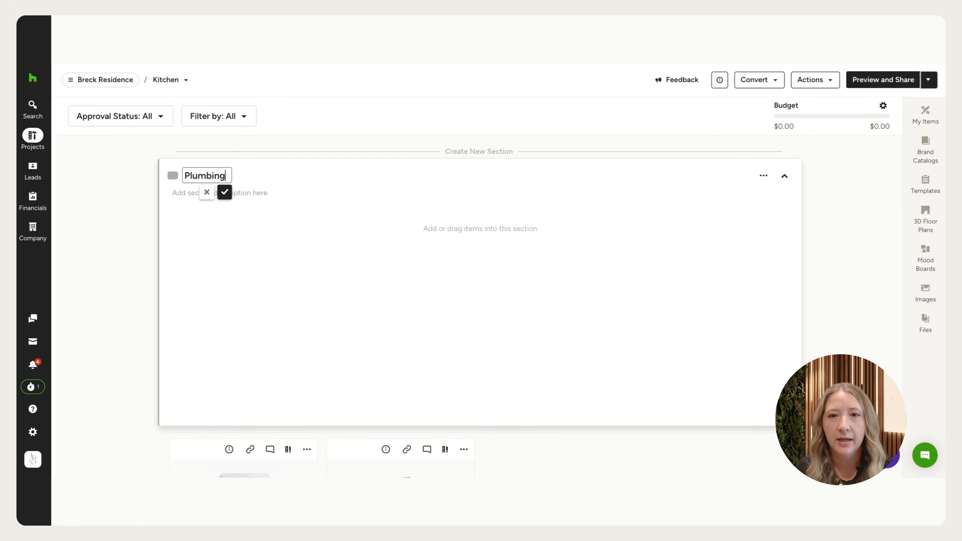
pyautogui.press('Return')
pyautogui.scroll(-1, 116, 326)
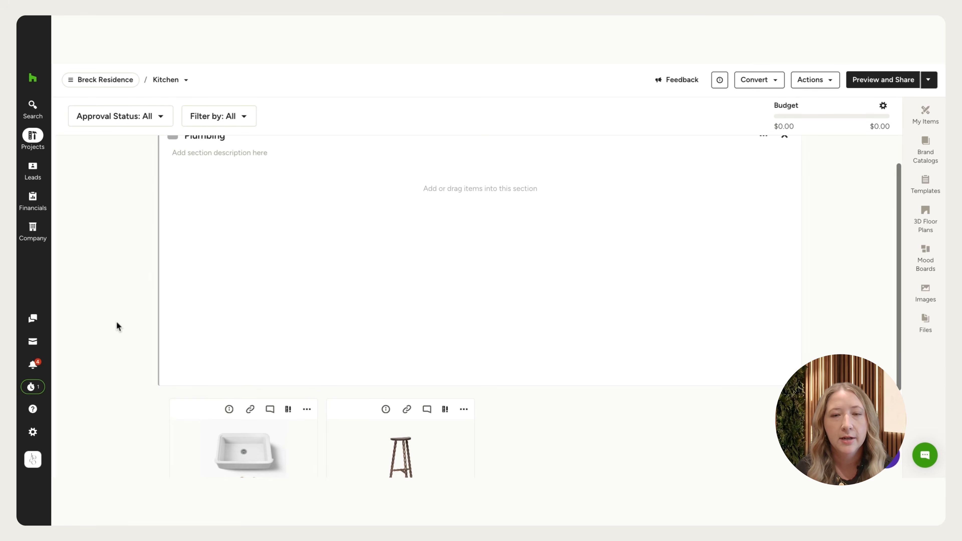
pyautogui.moveTo(217, 451); pyautogui.dragTo(308, 290)
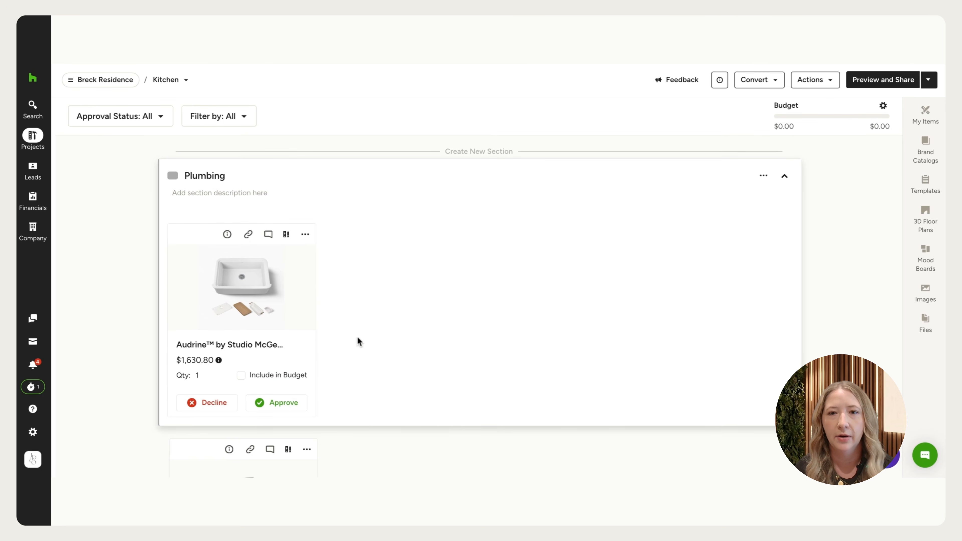
# Step: Name the new section below Plumbing Furniture and move the Milking Stool Haute into it
pyautogui.write('Fur')
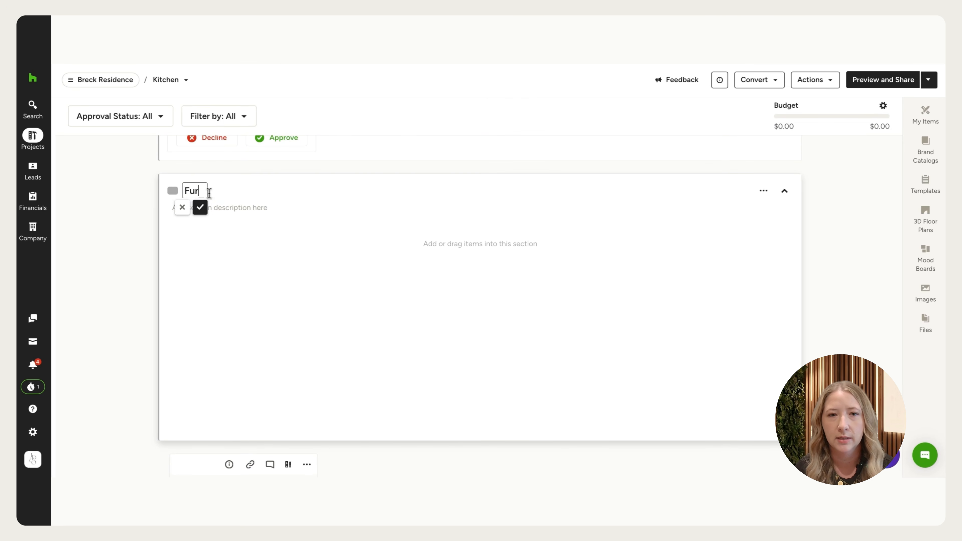
pyautogui.write('niture')
pyautogui.press('Return')
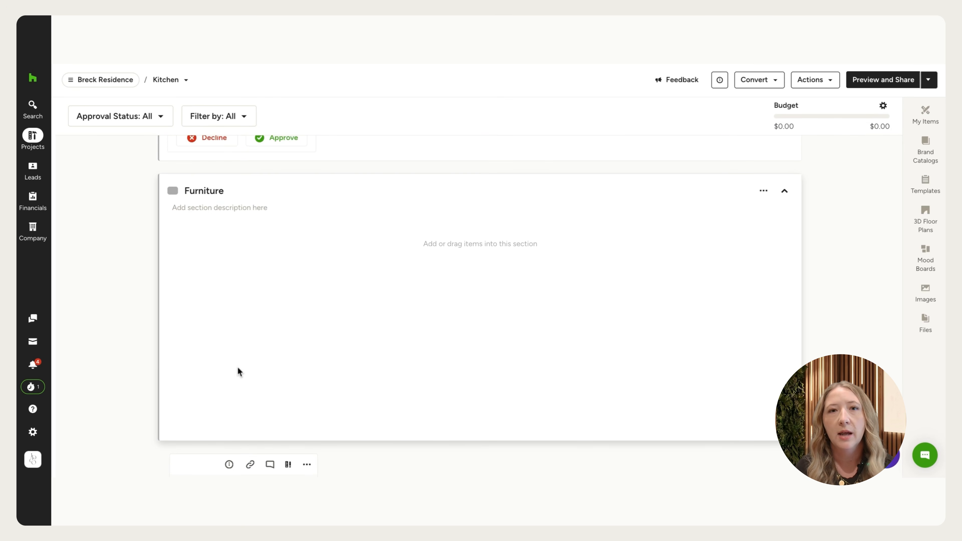
pyautogui.scroll(-2, 238, 379)
pyautogui.moveTo(241, 433); pyautogui.dragTo(362, 243)
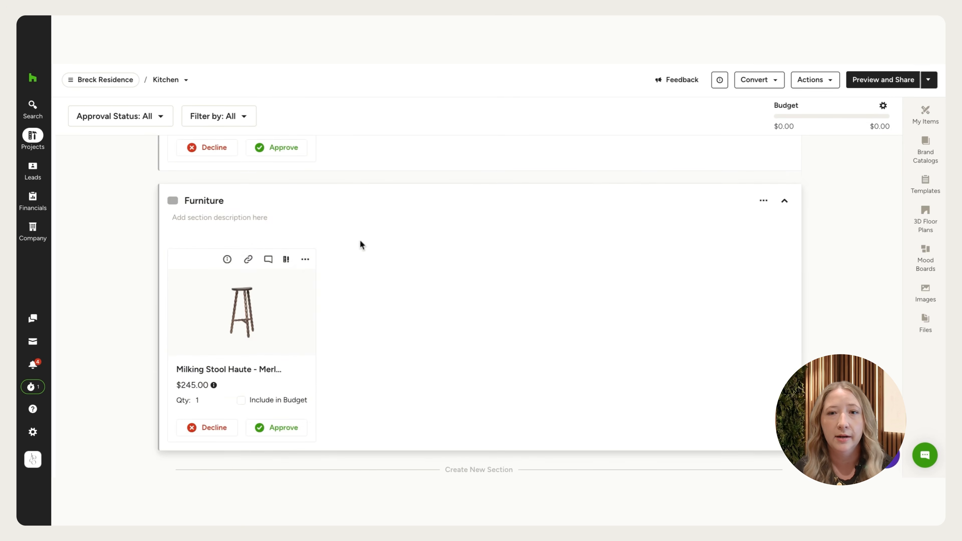
pyautogui.scroll(3, 361, 244)
pyautogui.scroll(3, 361, 244)
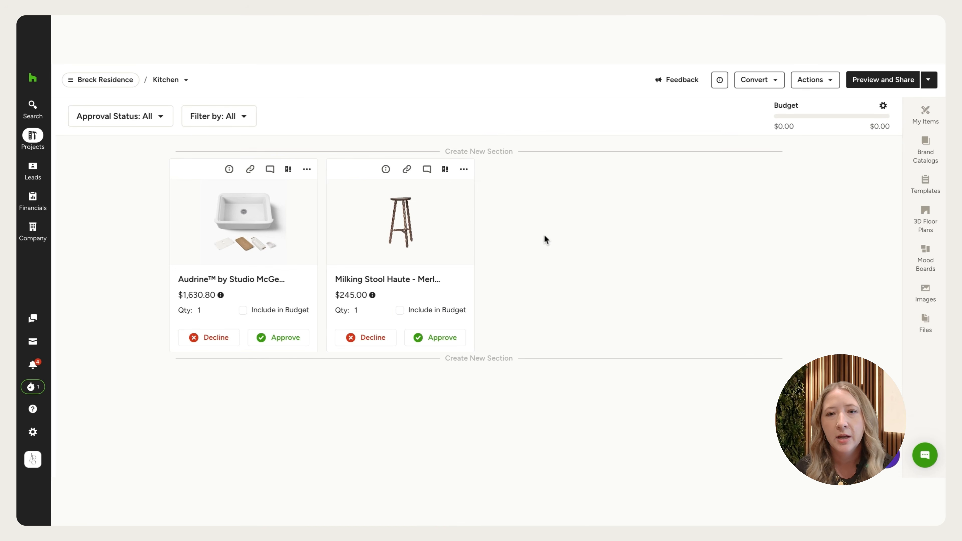
# Step: Create a new section above the sink and stool and enter Plumbing as its name
pyautogui.click(494, 154)
pyautogui.click(207, 176)
pyautogui.write('P')
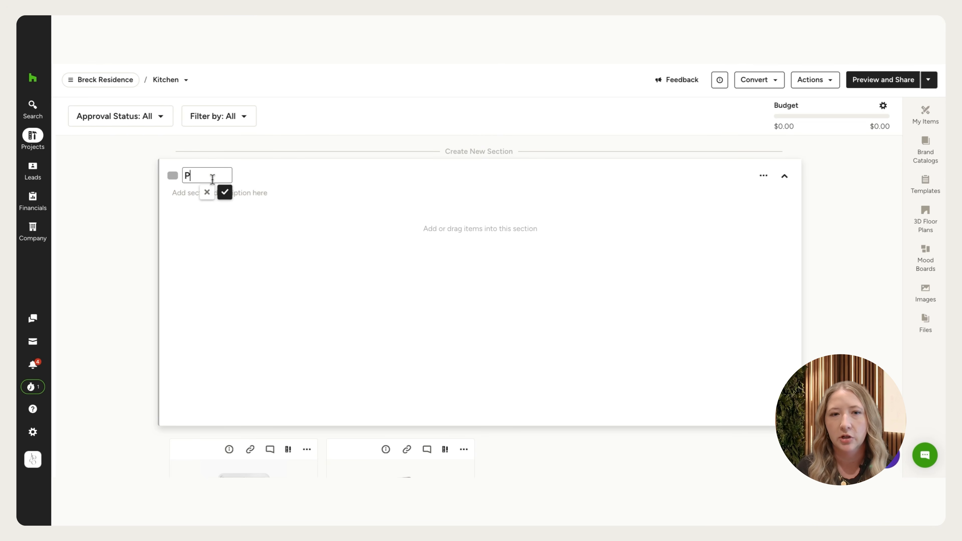
pyautogui.write('lumbing')
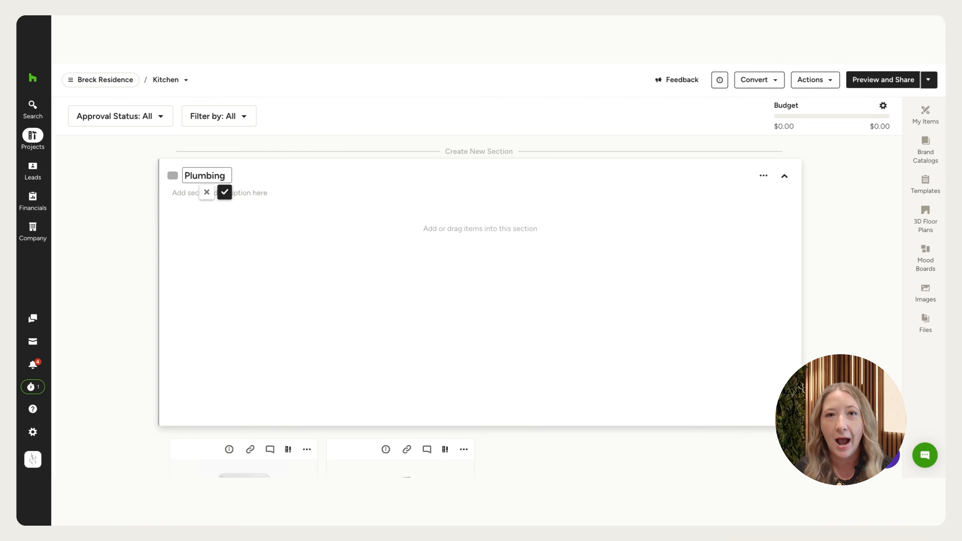